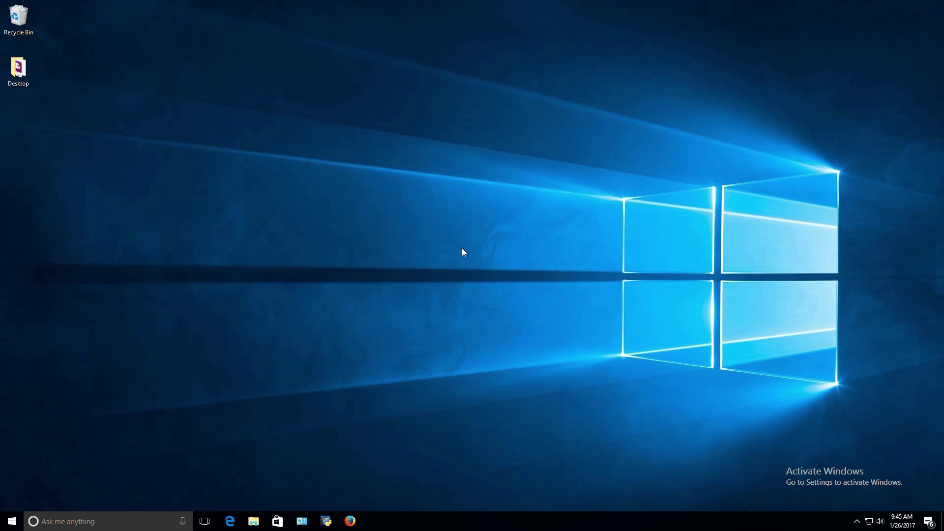
- Launch Firefox from the taskbar so it opens on the Bing home page
click(351, 521)
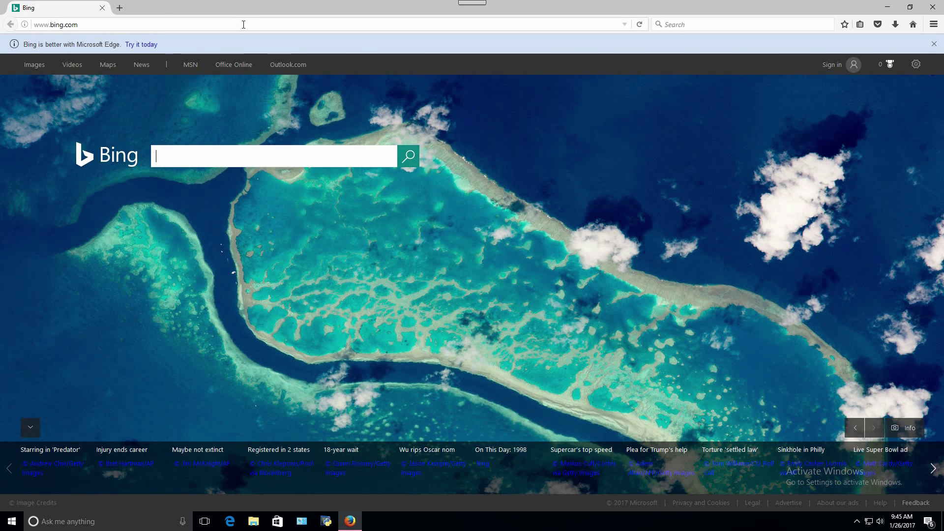
click(243, 25)
key(Return)
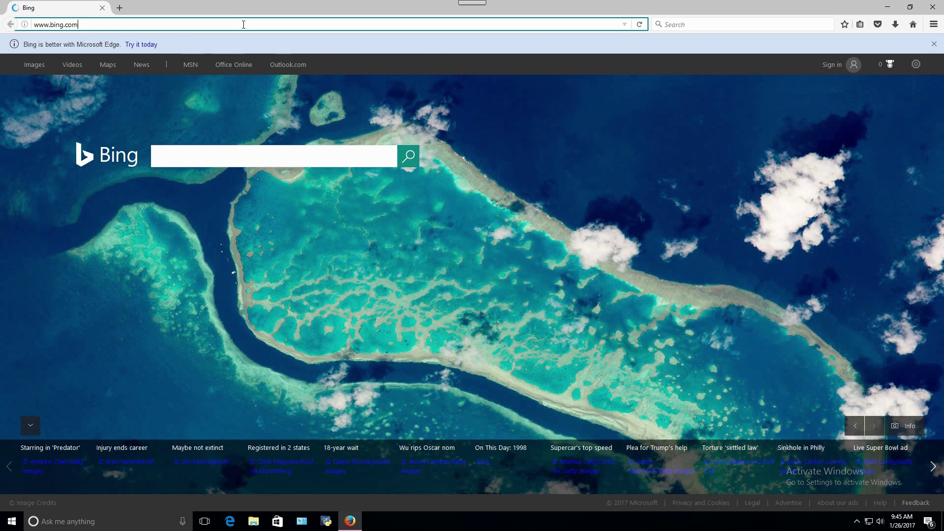
click(243, 25)
key(BackSpace)
text(ww)
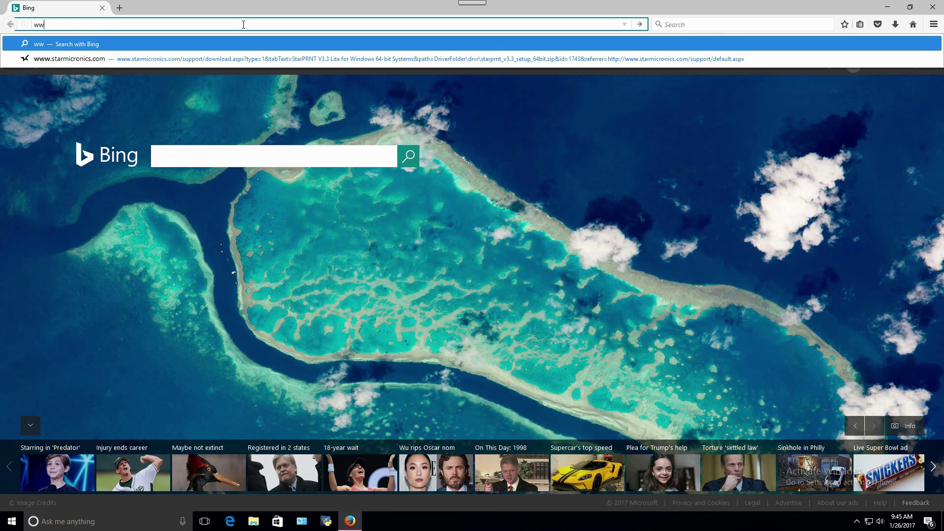
text(w.starmicronics.com)
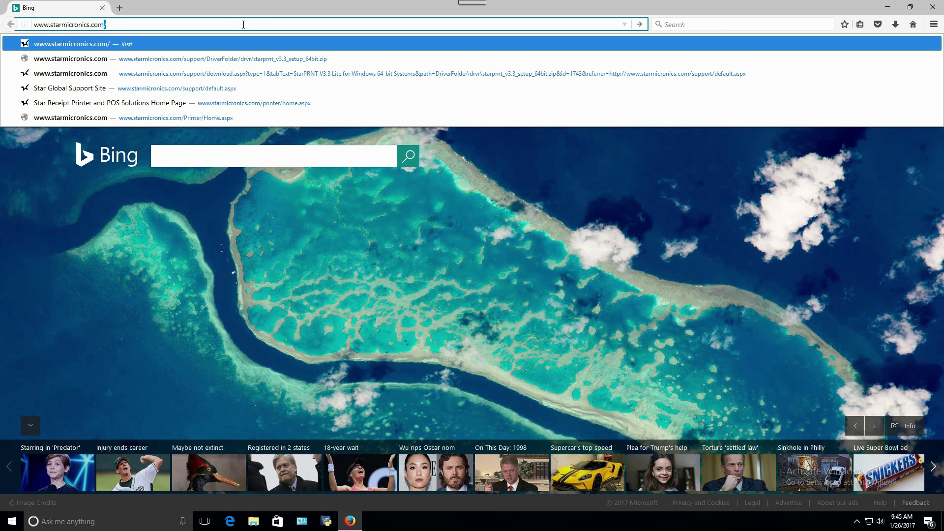
key(Return)
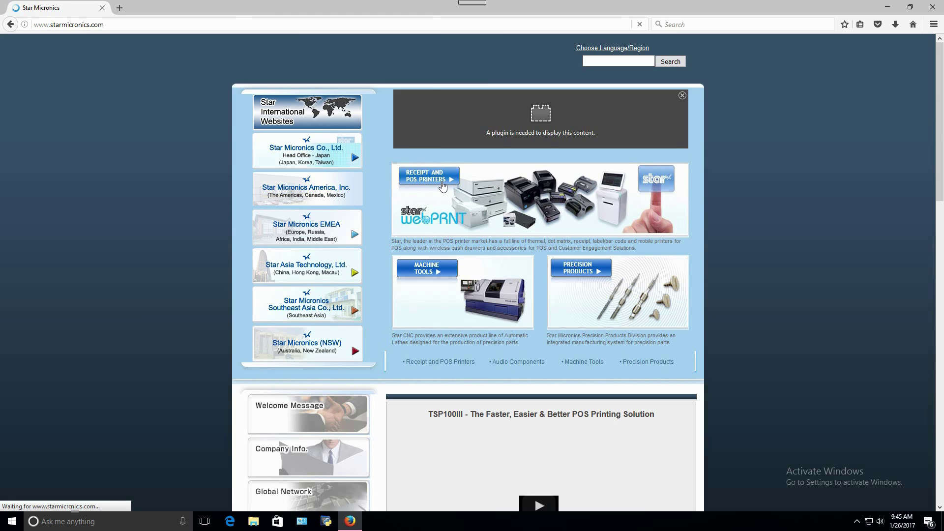
- Open Receipt and POS Printers drivers and choose TSP100 futurePRNT as the product type
click(443, 184)
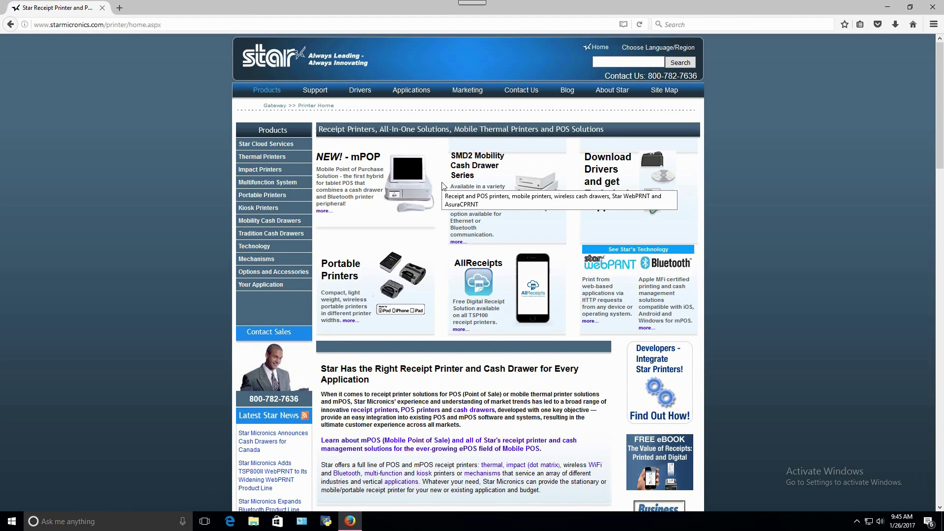
click(366, 94)
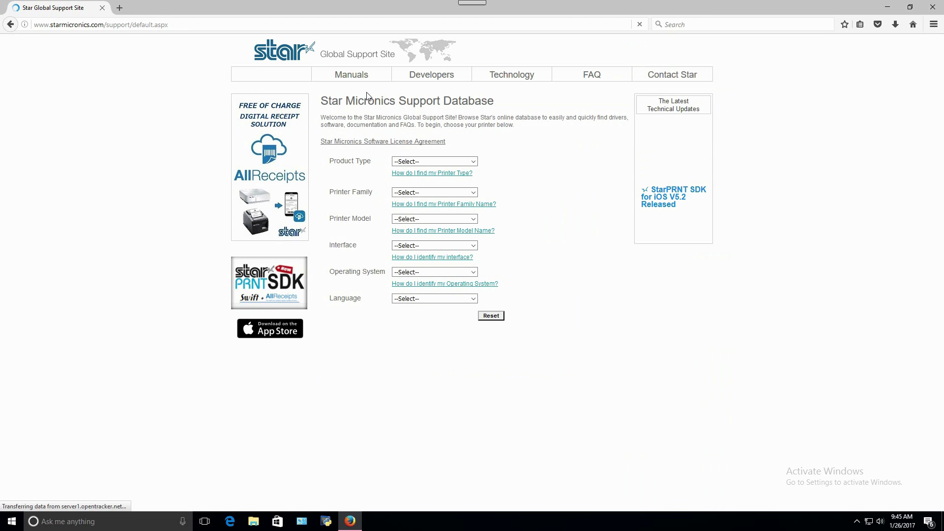
click(473, 161)
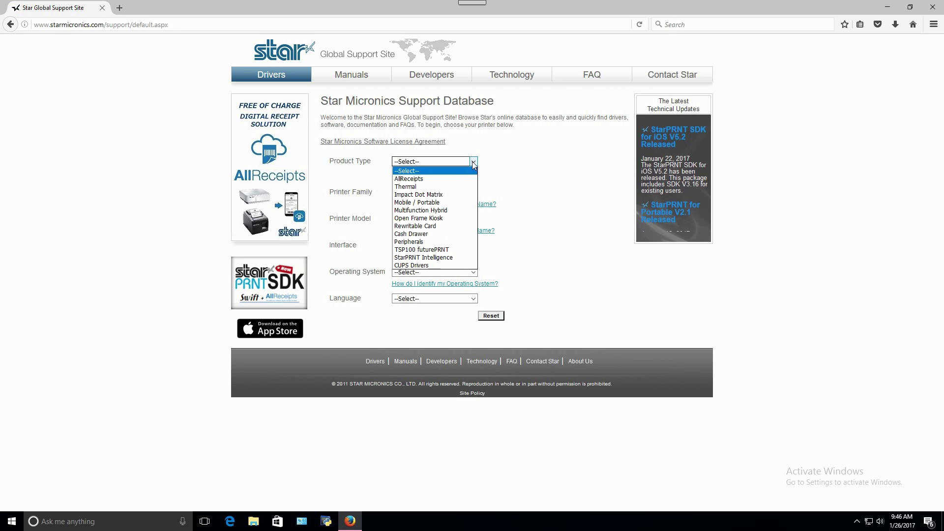
click(432, 249)
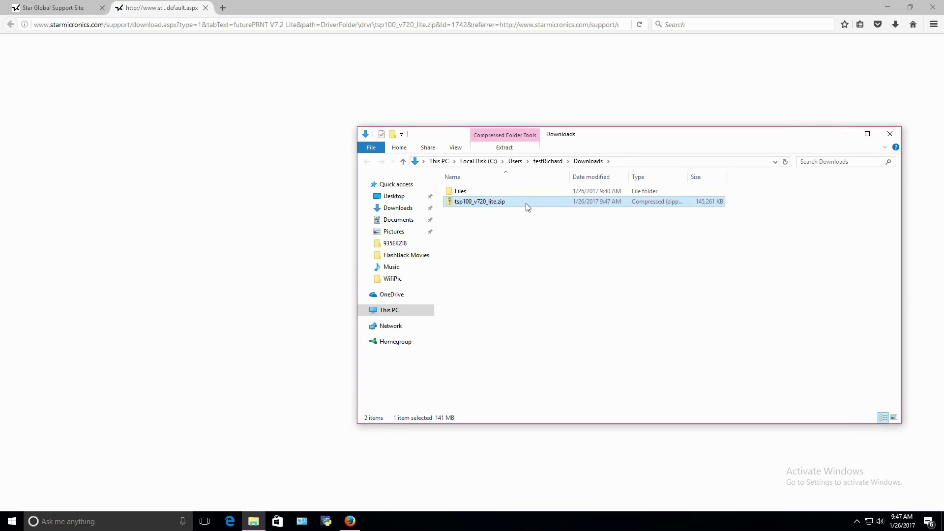
- Extract tsp100_v720_lite.zip into the suggested folder and run Autorun.exe
double_click(492, 203)
right_click(491, 203)
click(520, 237)
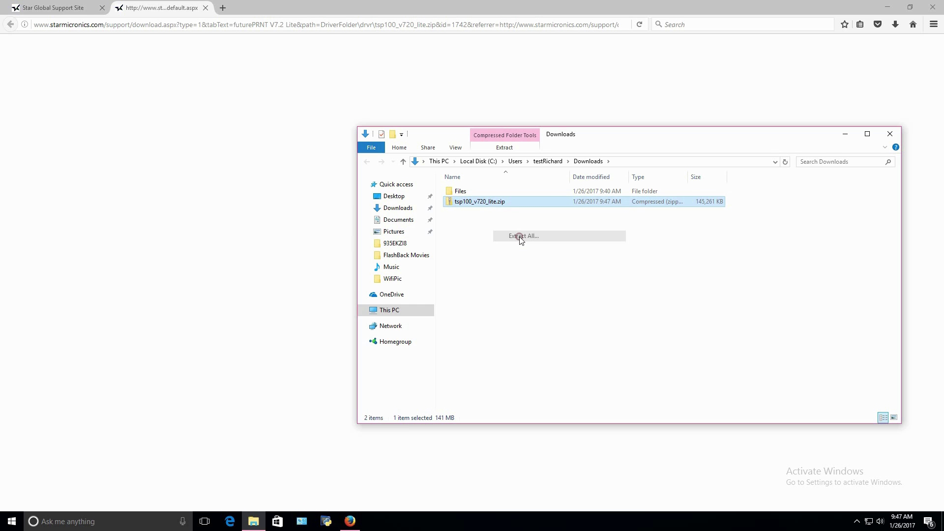
click(555, 352)
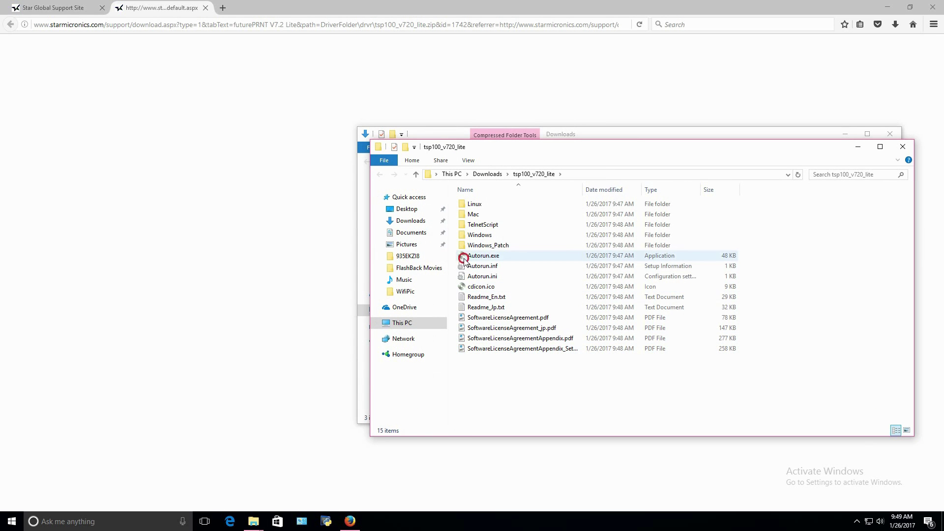
double_click(464, 259)
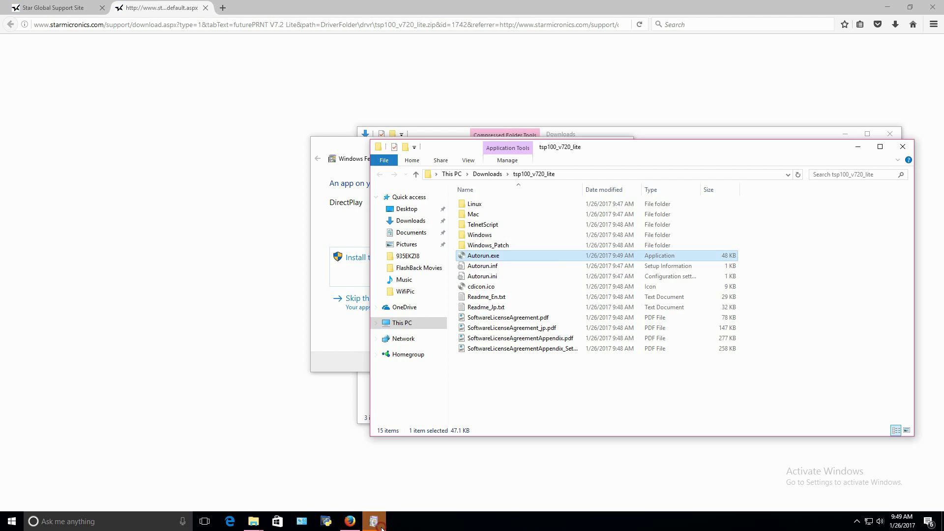
- Skip DirectPlay, accept the licence, and install TSP100 Setup Version 7.2.0 with default settings
click(374, 520)
click(421, 303)
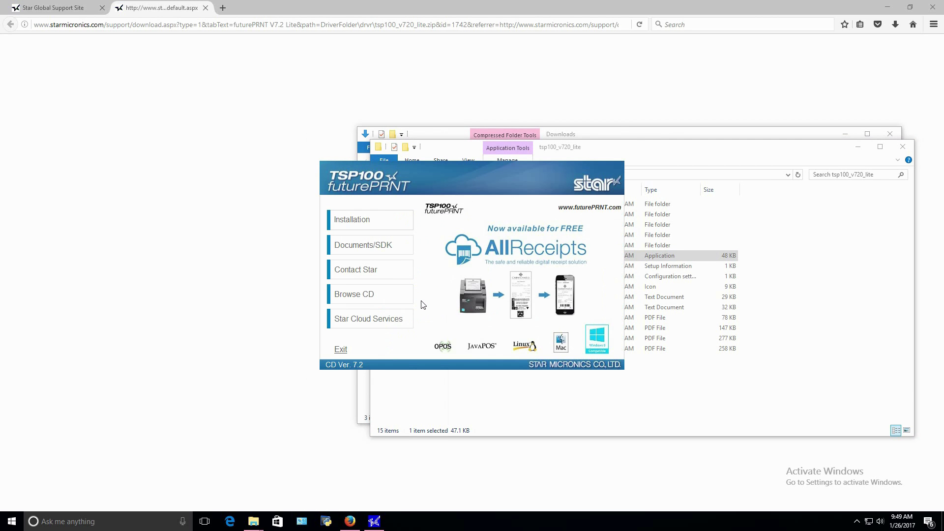
click(377, 222)
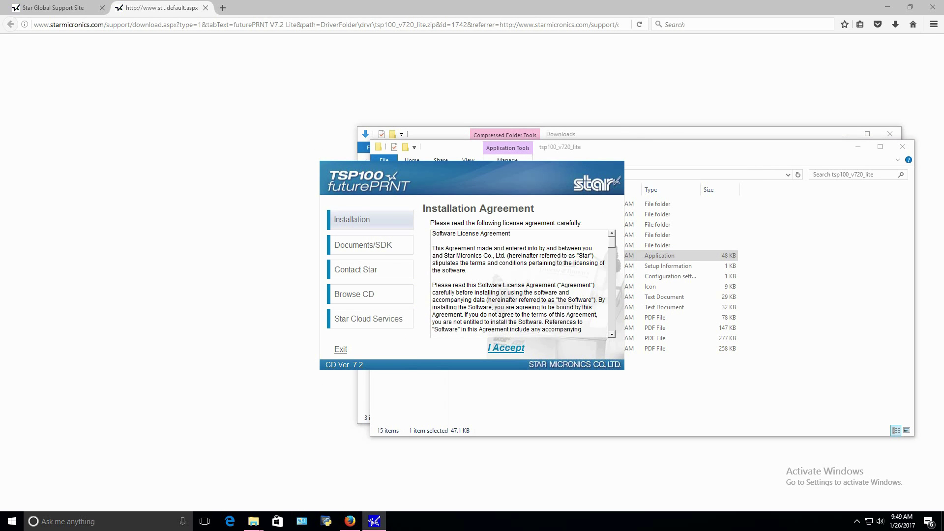
click(506, 347)
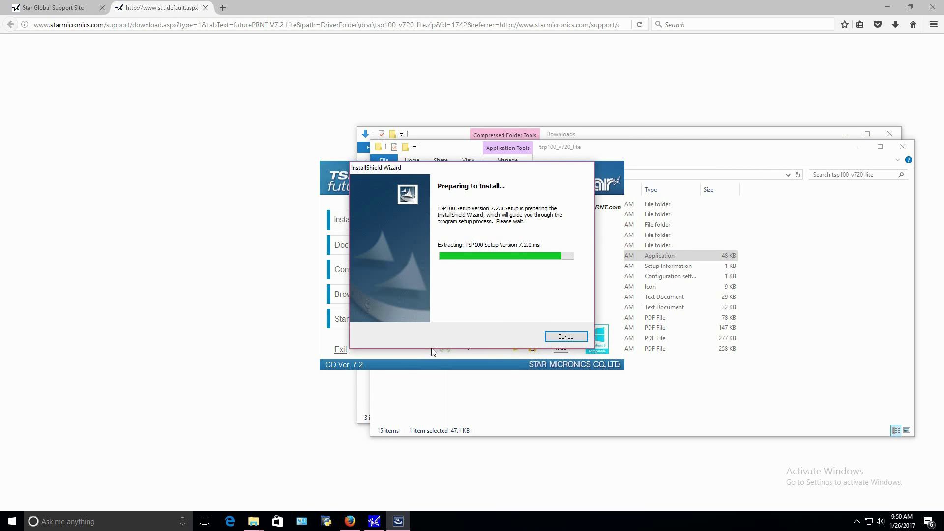
click(516, 338)
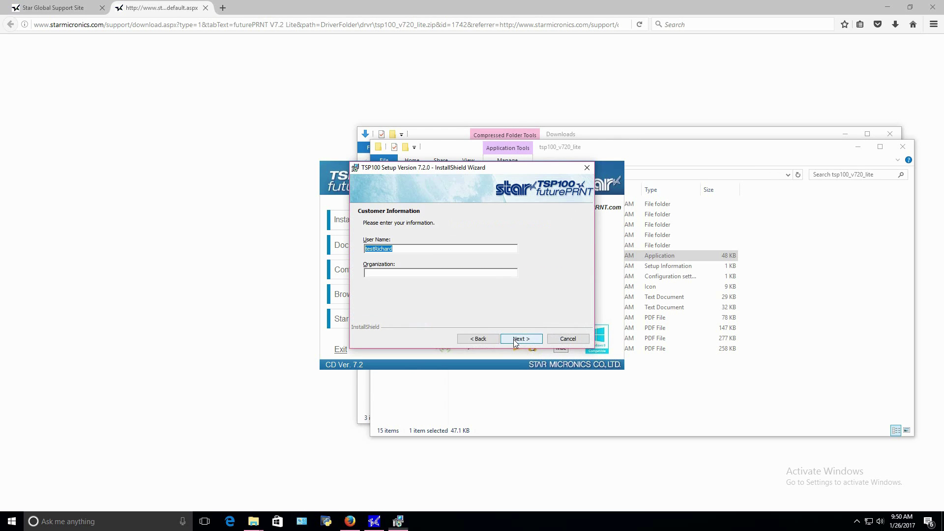
click(515, 338)
click(514, 338)
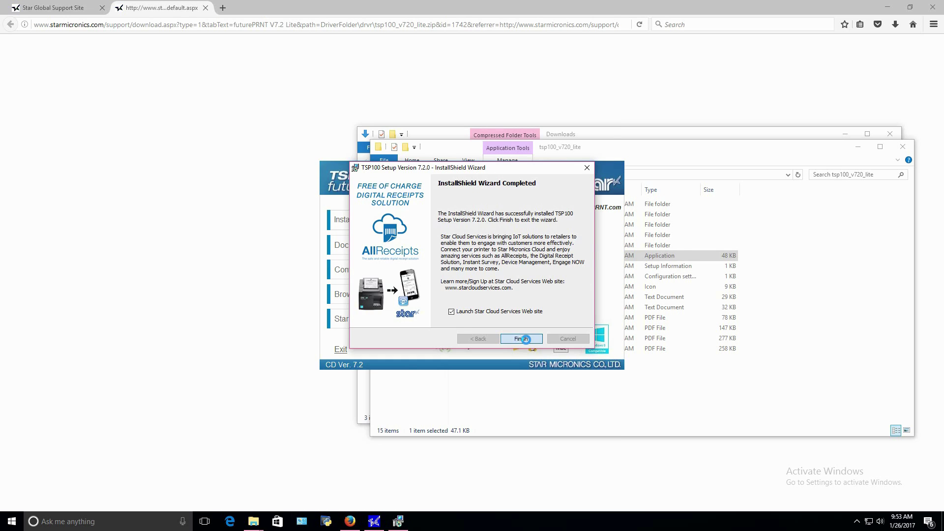
- Finish the InstallShield wizard, which opens the Star Cloud Services page in Edge
click(526, 339)
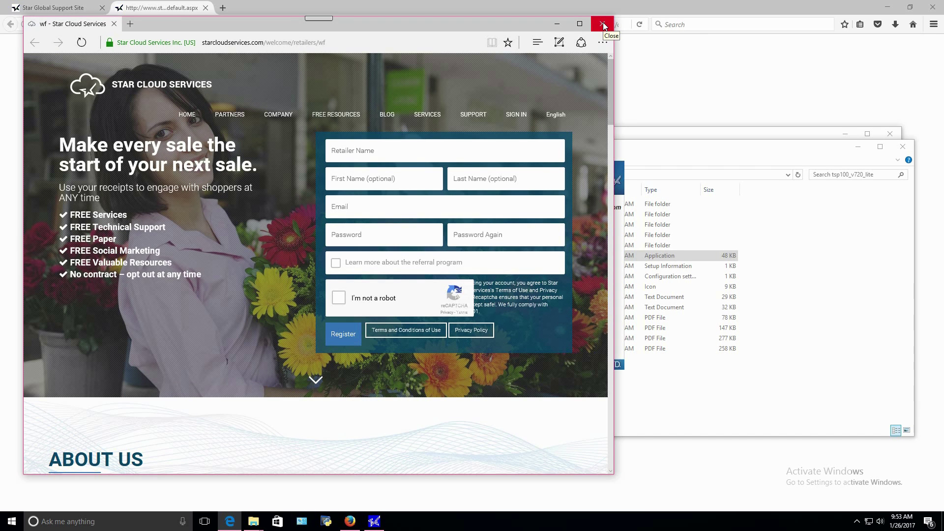
- Close the Star Cloud Services page in Edge
click(602, 24)
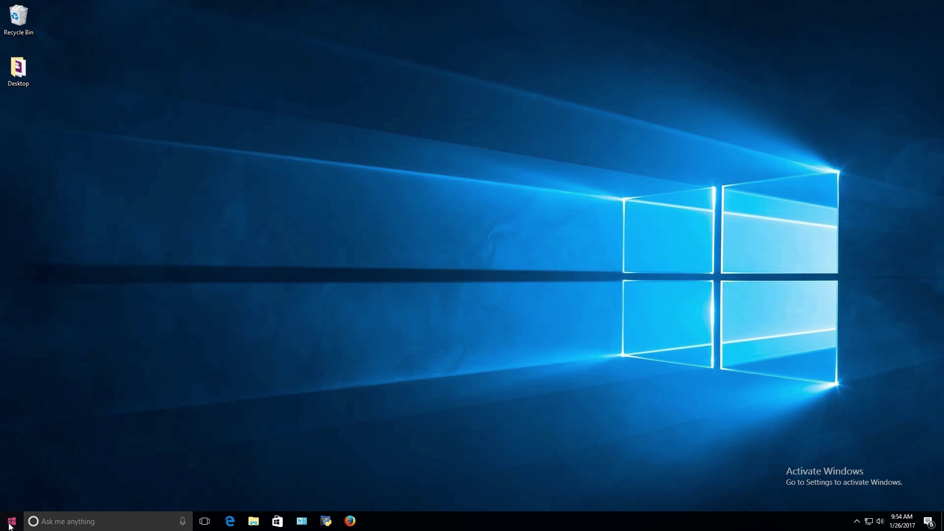
- Start the LAN & Bluetooth Setup Tool from the Start menu and allow it through the firewall
click(11, 522)
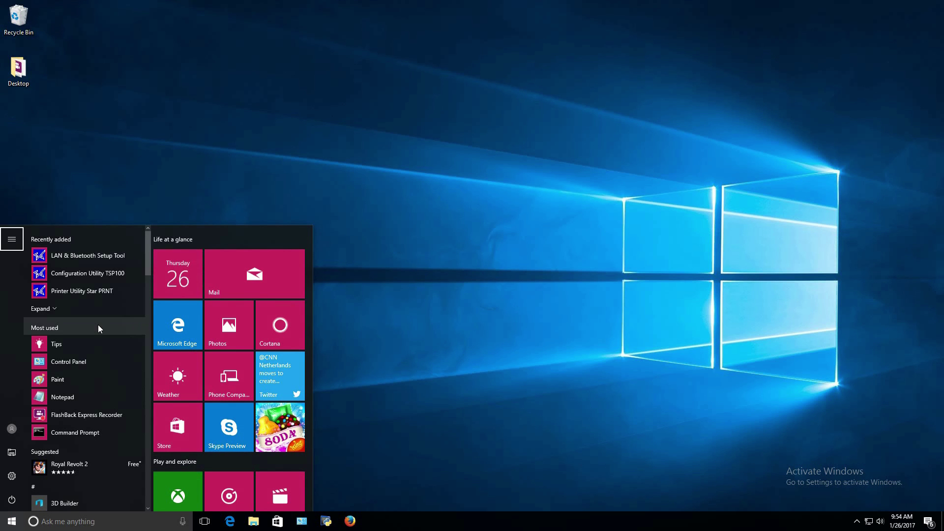
click(96, 260)
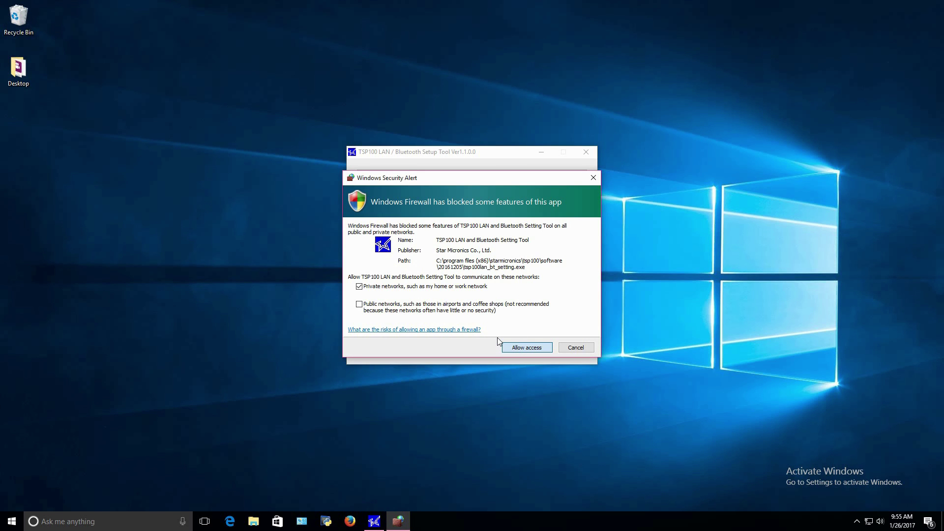
key(Return)
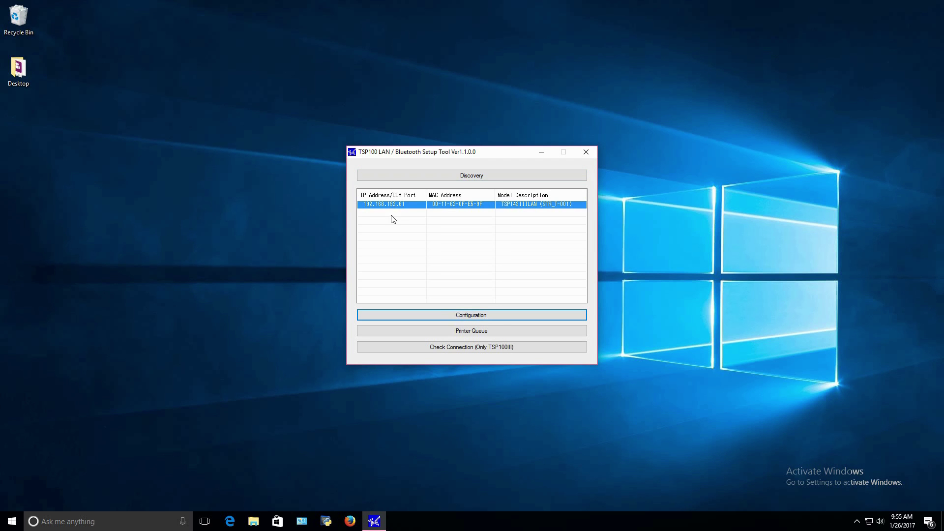
- Open the printer's web configuration, log in with the administrator username and password, and dismiss the password-change prompt
click(440, 315)
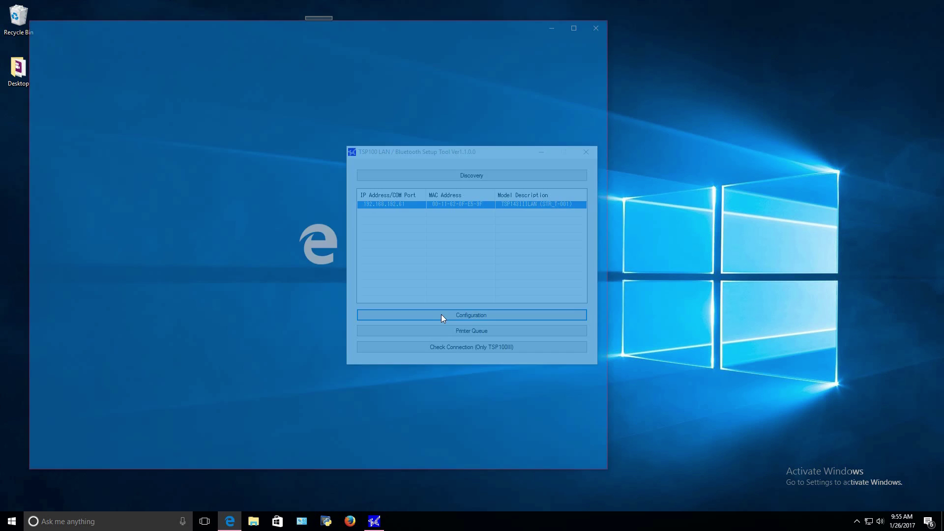
click(104, 206)
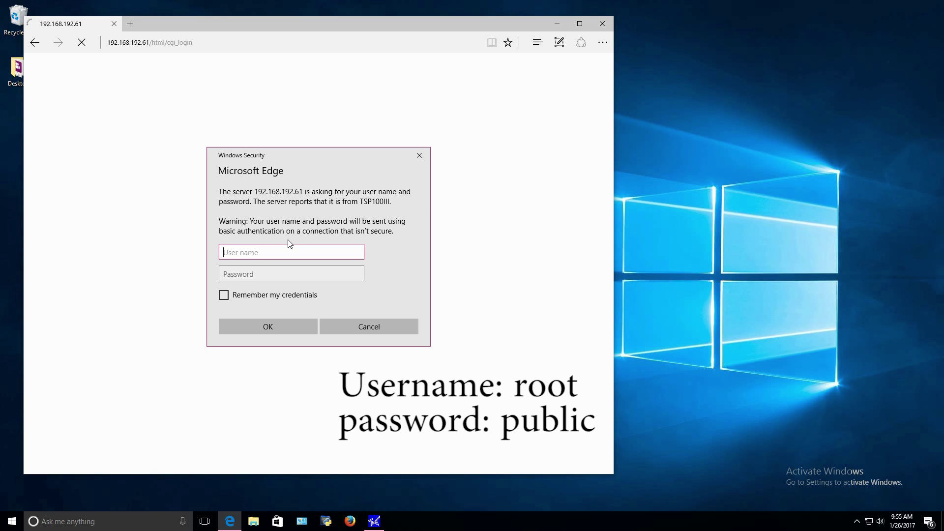
text(root)
key(Tab)
text(public)
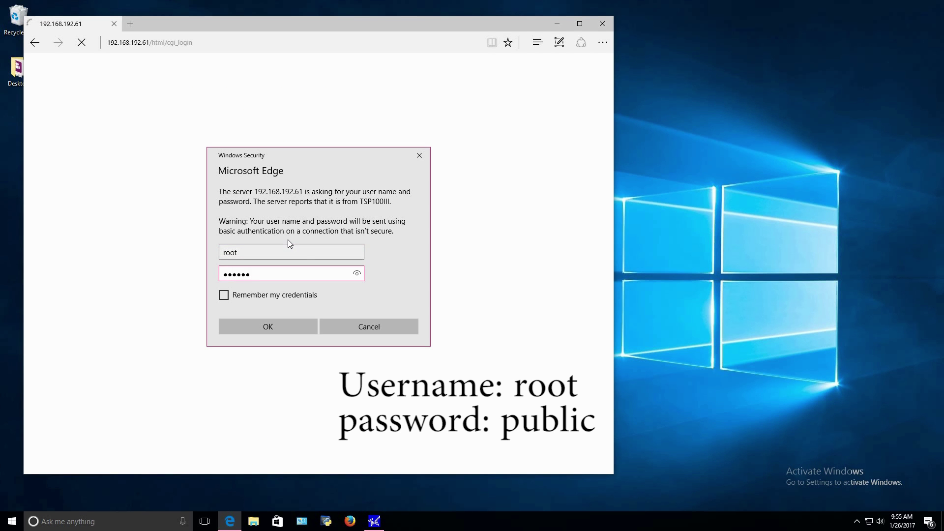
click(270, 326)
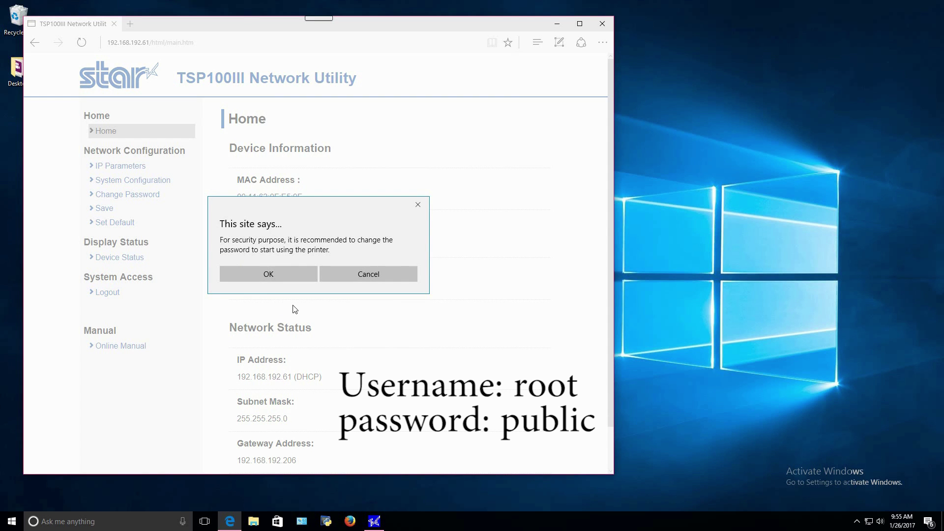
click(352, 274)
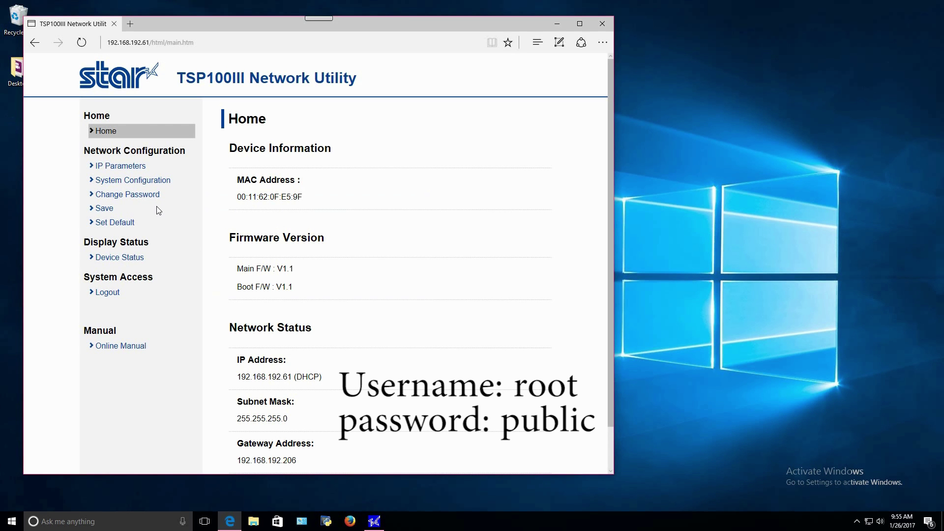
- Set the printer's IP Parameters to Static at 192.168.192.61 and submit
click(126, 166)
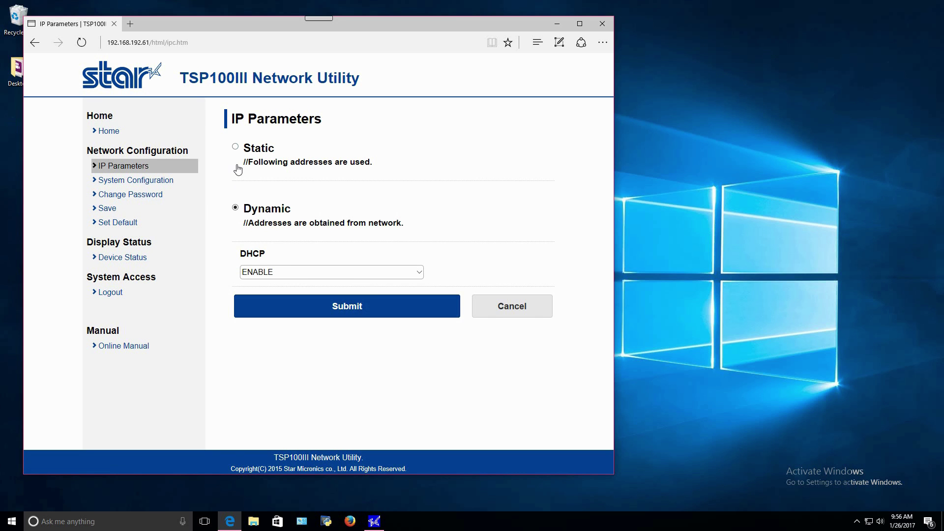
click(236, 147)
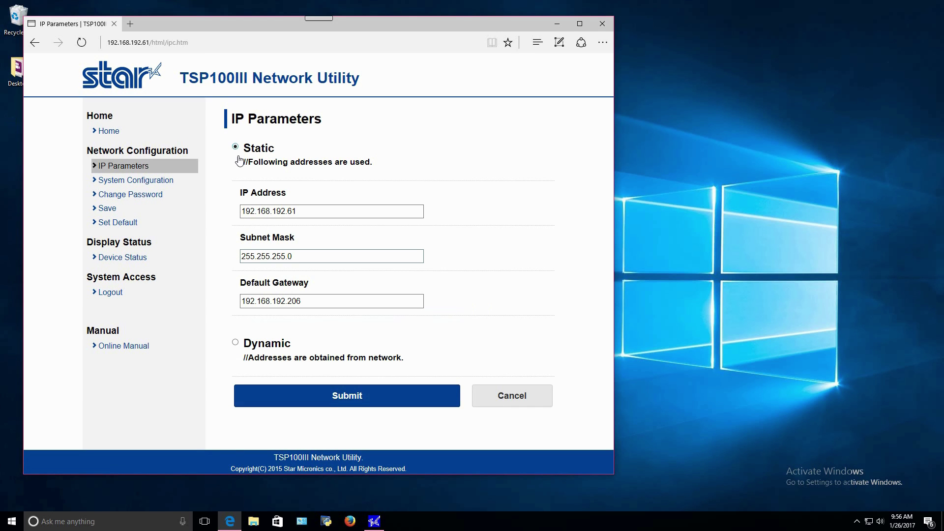
click(359, 408)
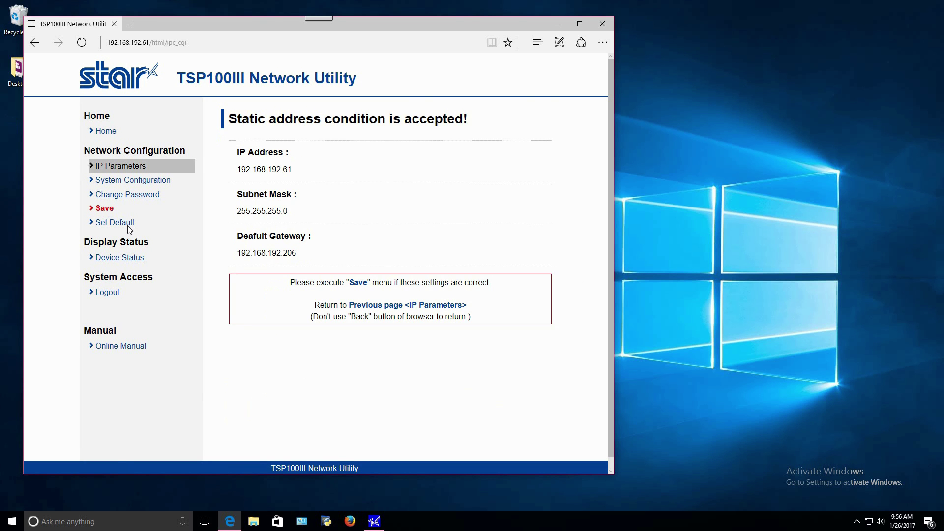
- Save with configuration printing and device restart, then rediscover the printer
click(109, 211)
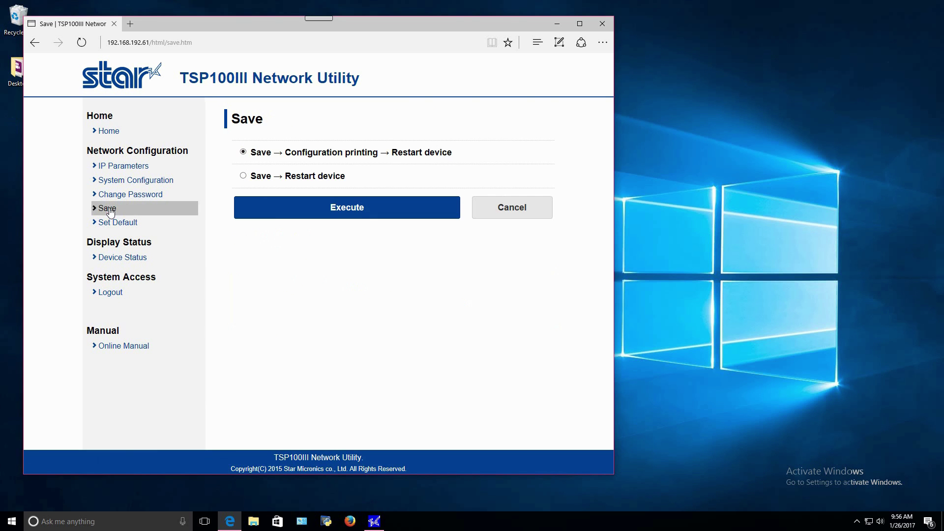
click(294, 210)
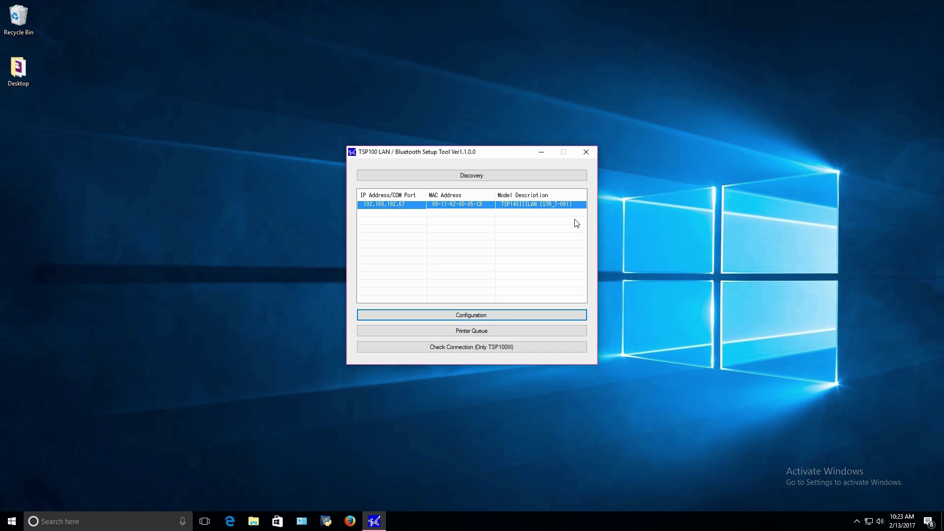
click(571, 177)
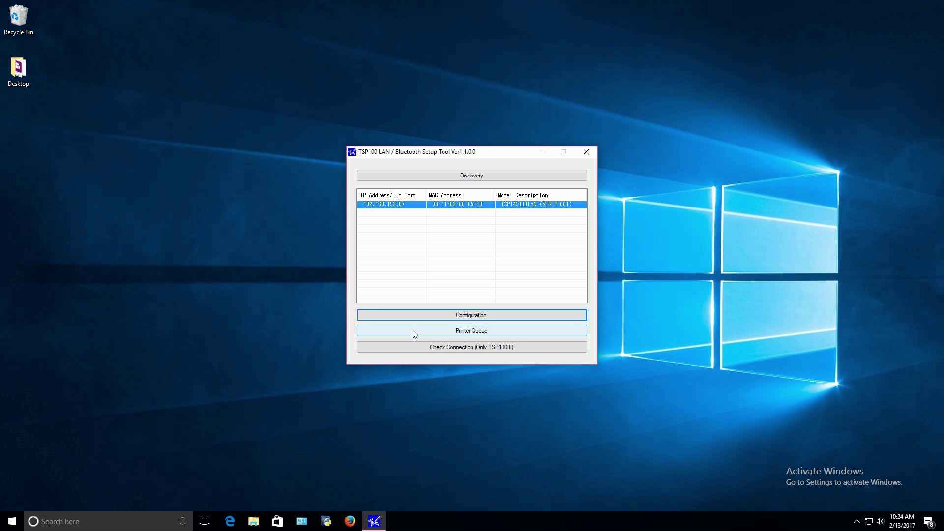
- Create the Star TSP143IIILAN Cutter print queue with a test page, and confirm Apply
click(412, 329)
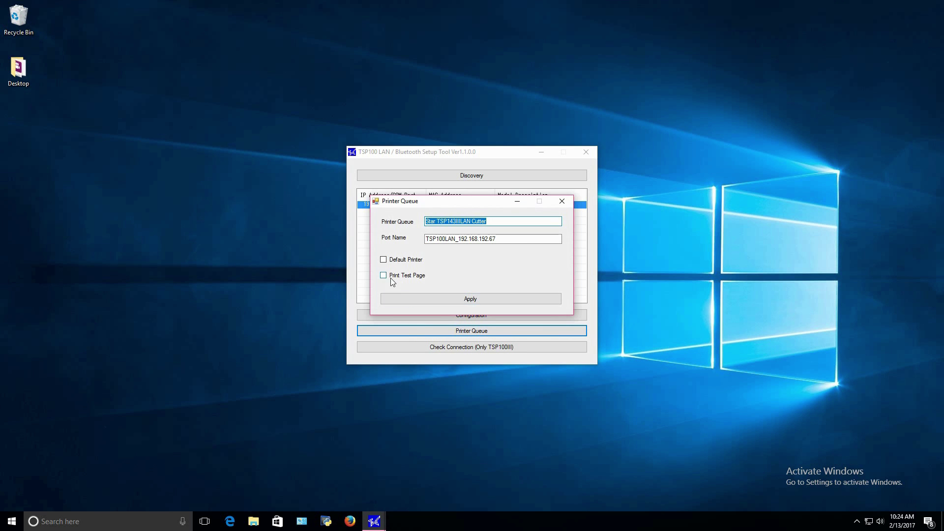
click(382, 276)
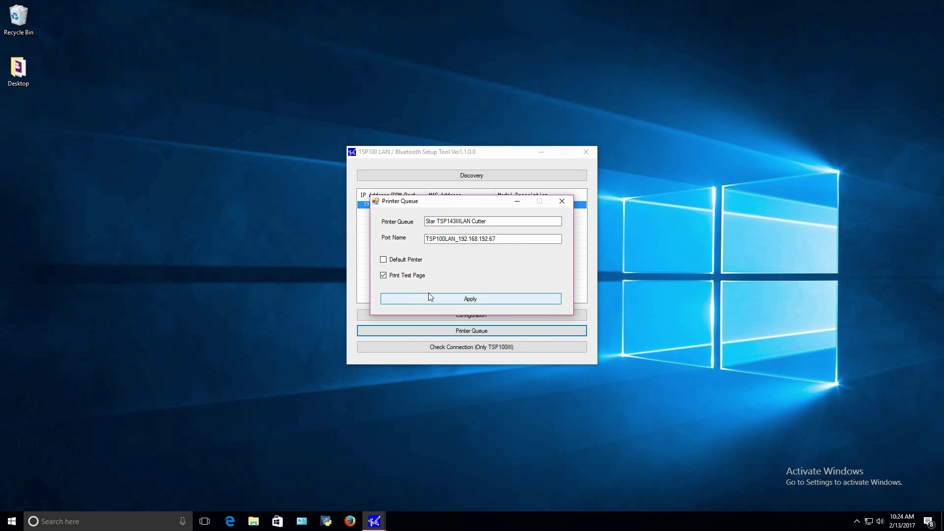
click(475, 300)
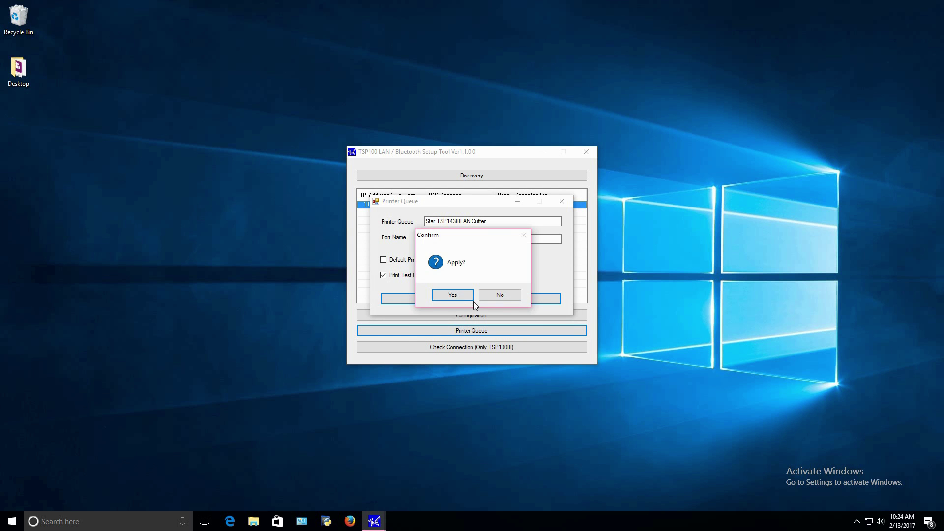
click(460, 298)
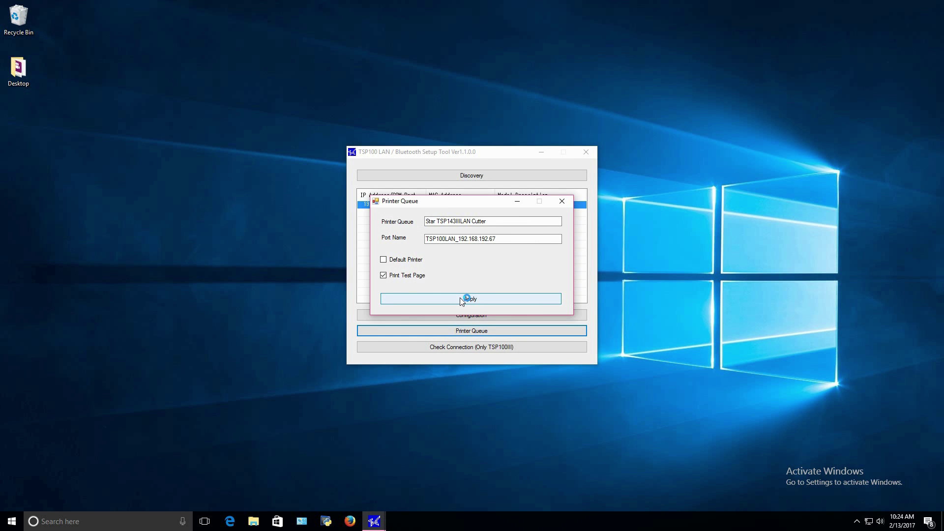